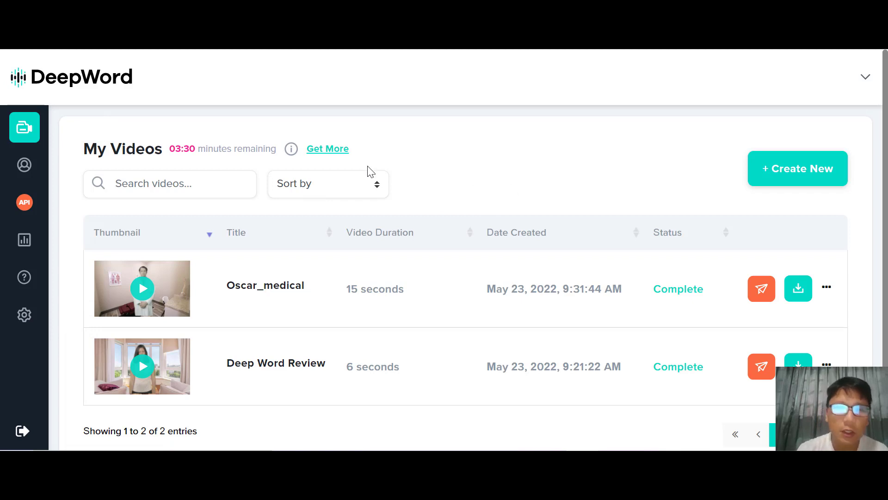
# - Watch the Oscar_medical video preview full screen, then close it
pyautogui.click(139, 291)
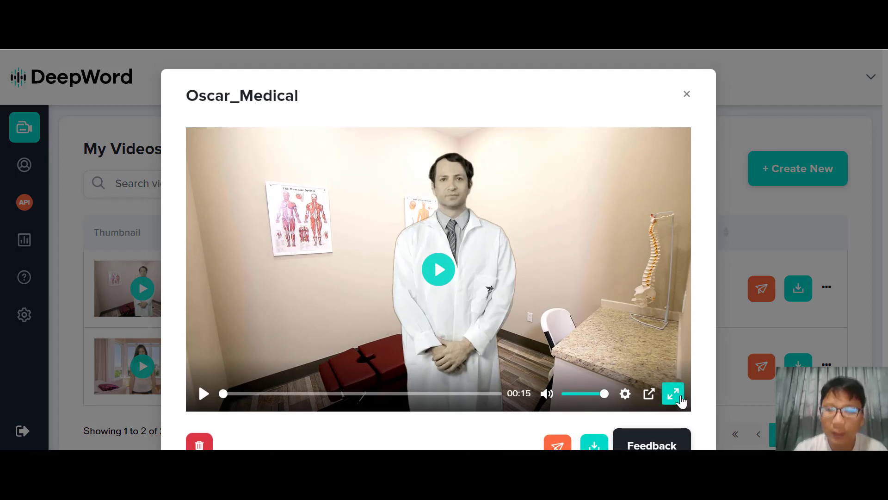
pyautogui.click(682, 397)
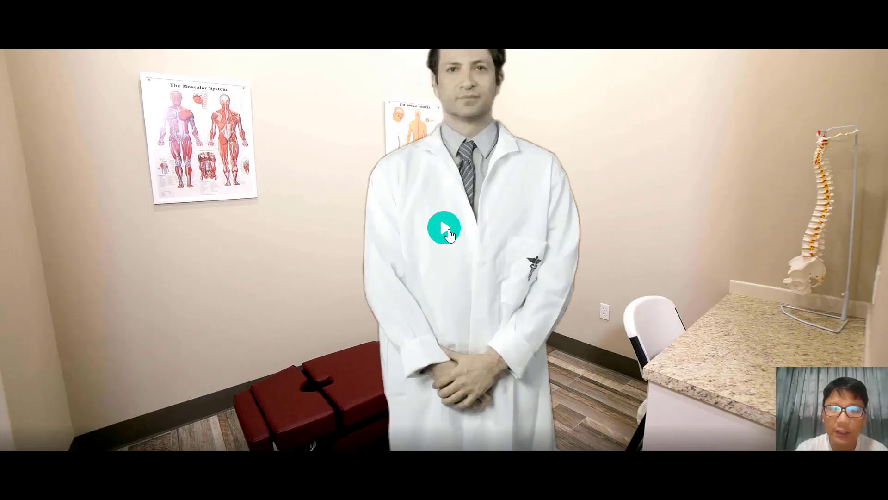
pyautogui.click(445, 228)
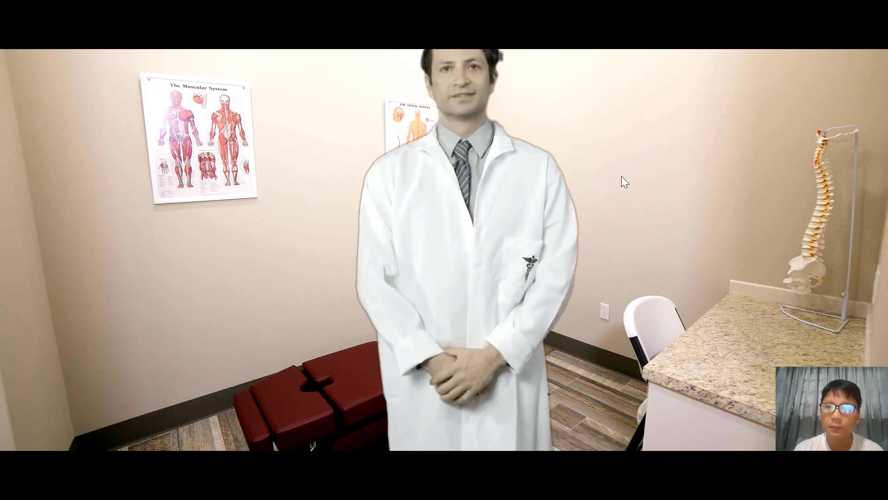
pyautogui.click(723, 252)
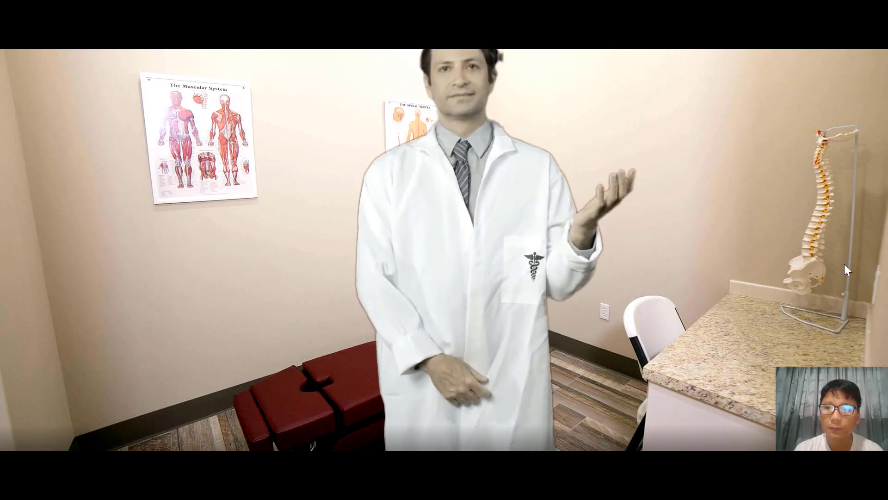
pyautogui.press('Escape')
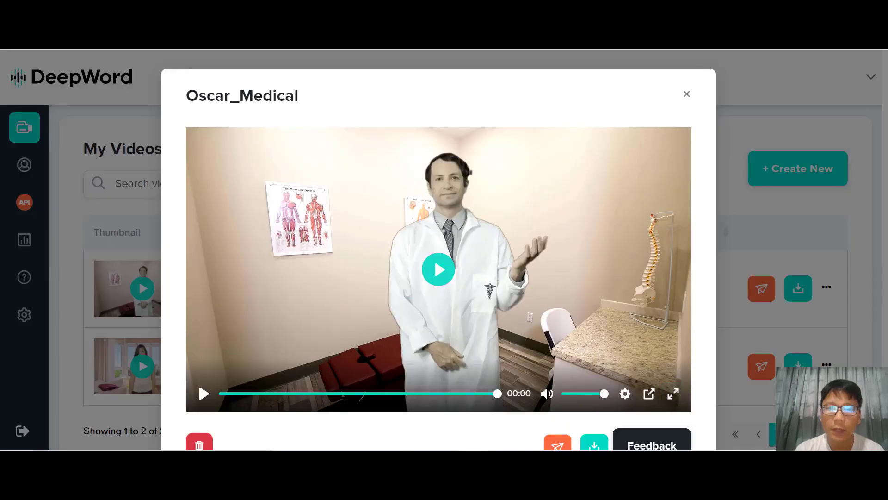
pyautogui.click(686, 94)
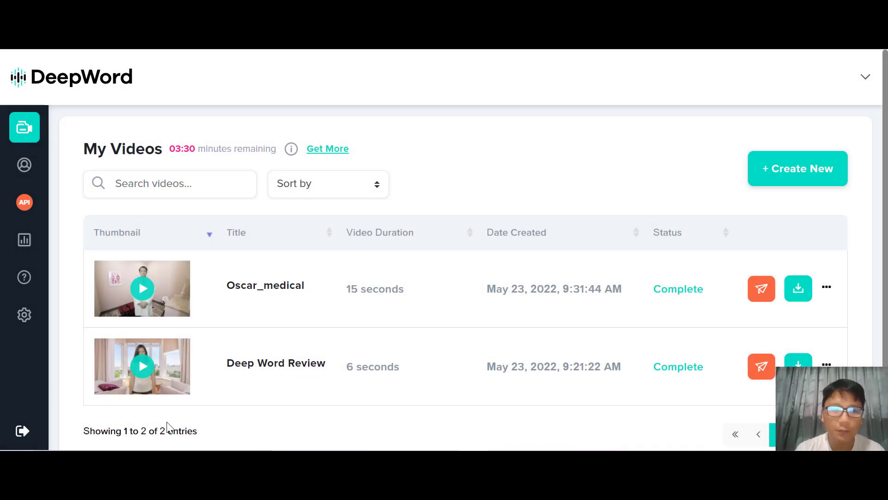
# - Watch the Deep Word Review video preview full screen, then close it
pyautogui.click(143, 366)
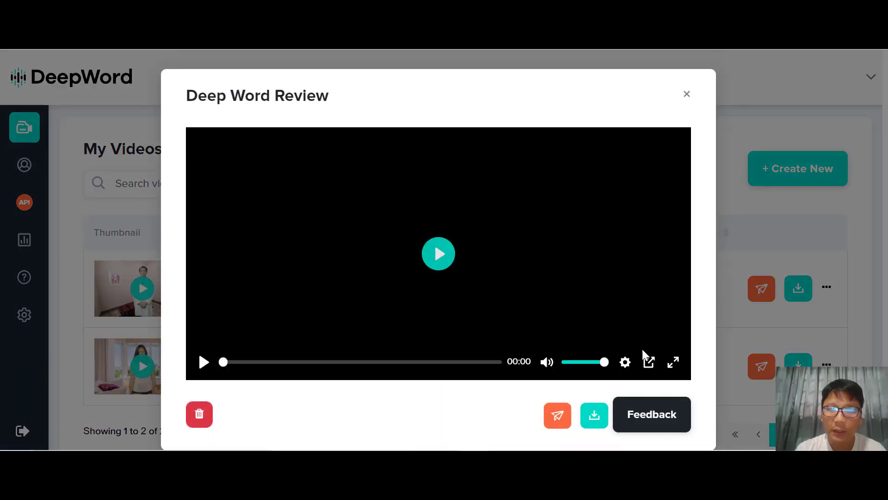
pyautogui.click(673, 361)
pyautogui.click(455, 232)
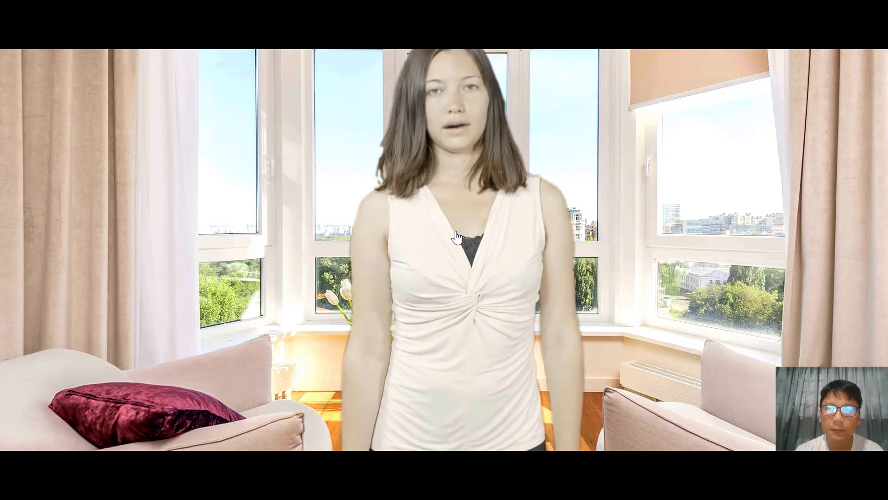
pyautogui.click(457, 237)
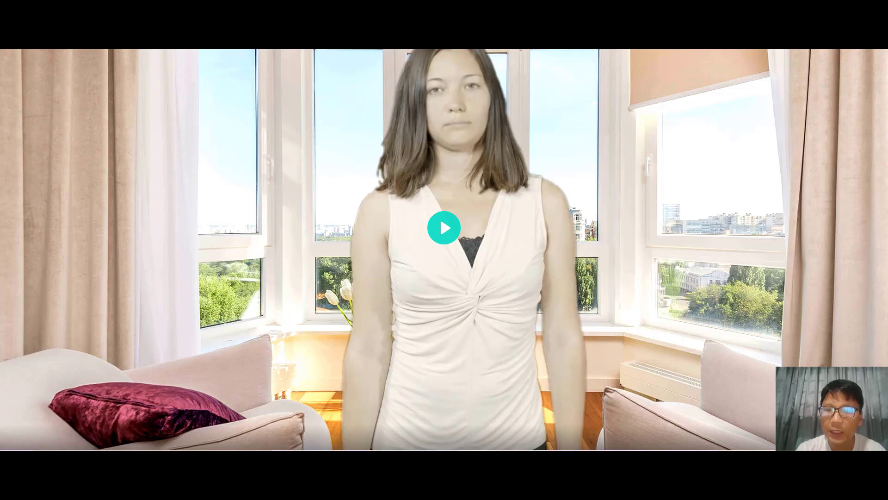
pyautogui.press('Escape')
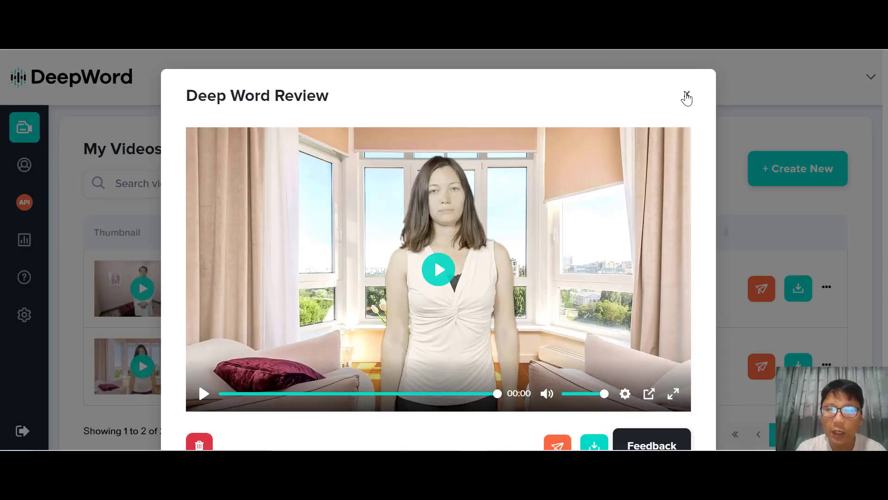
pyautogui.click(686, 95)
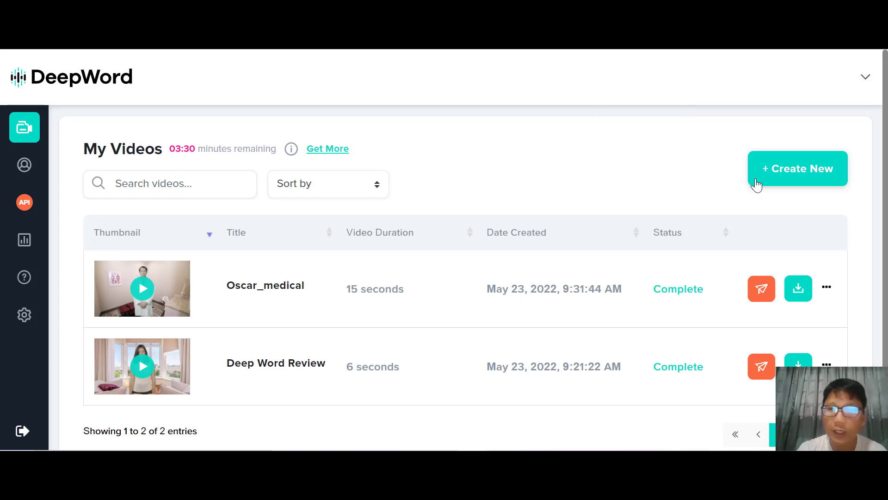
# - Start a new video, look at the Upload Video option, then return to the stock Video Actors
pyautogui.click(796, 180)
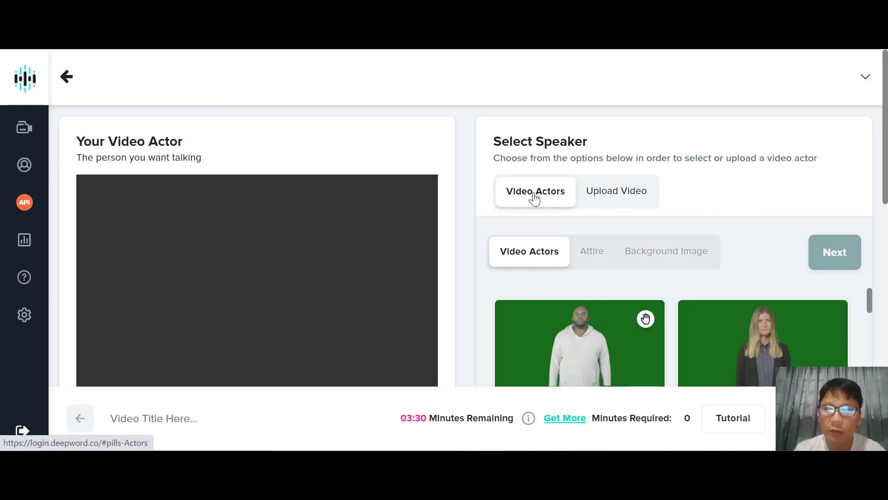
pyautogui.click(606, 197)
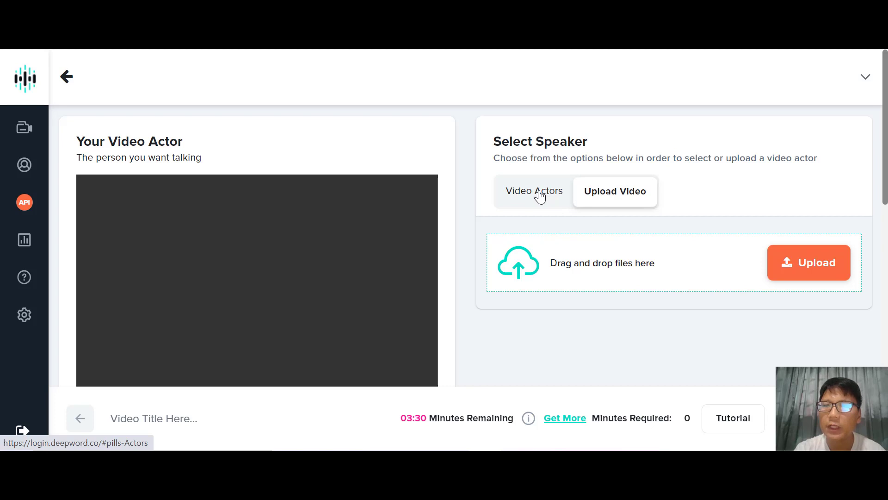
pyautogui.click(540, 197)
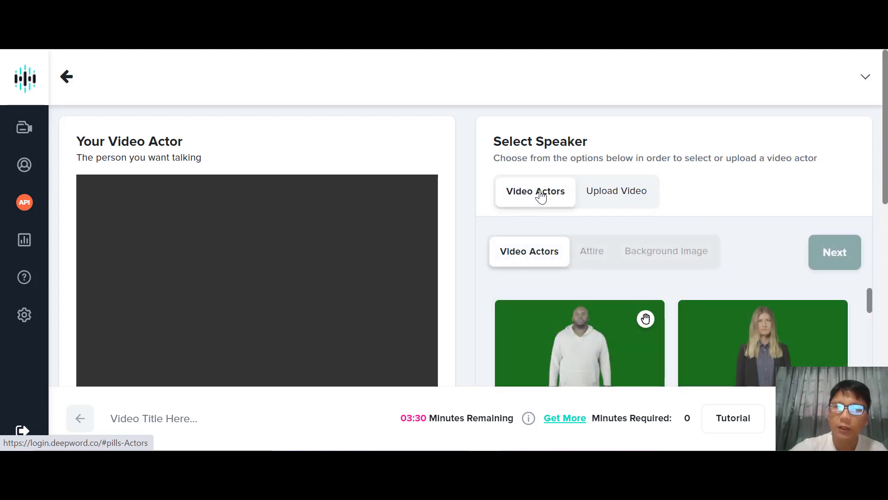
pyautogui.scroll(-3, 541, 197)
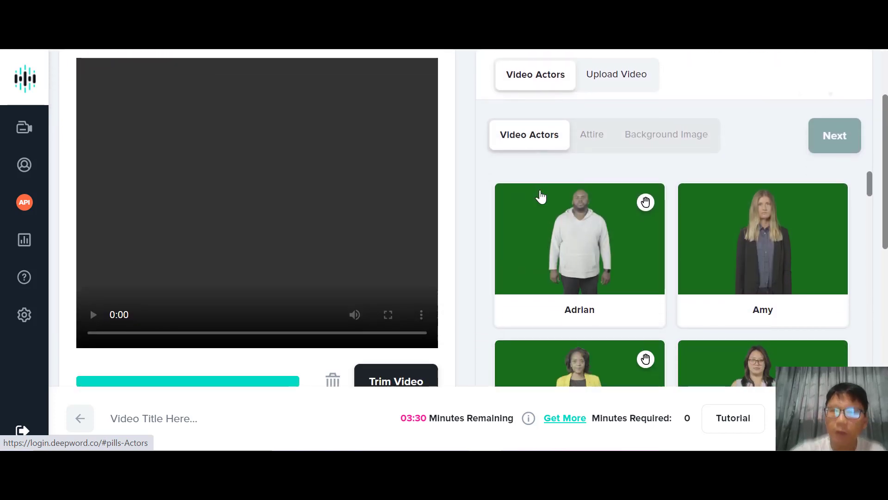
# - Pick the curly-haired actress in the light grey coat, which preselects Formal attire
pyautogui.click(541, 196)
pyautogui.click(749, 305)
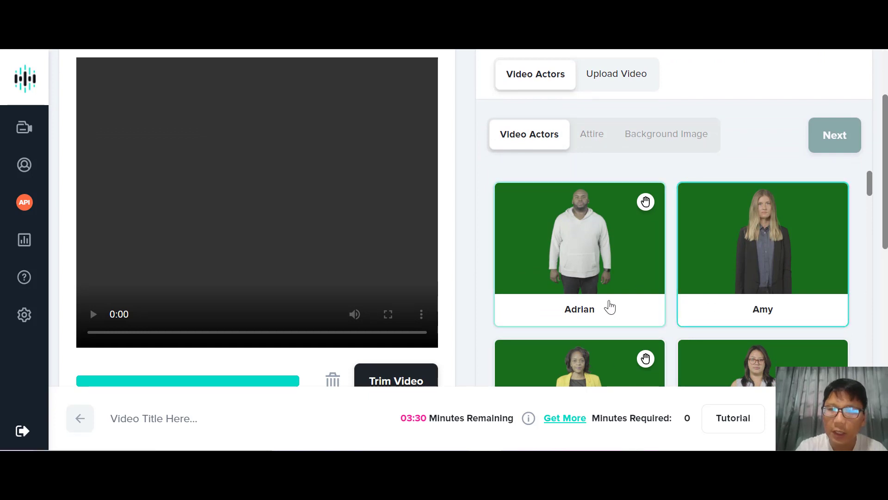
pyautogui.moveTo(870, 190); pyautogui.dragTo(873, 281)
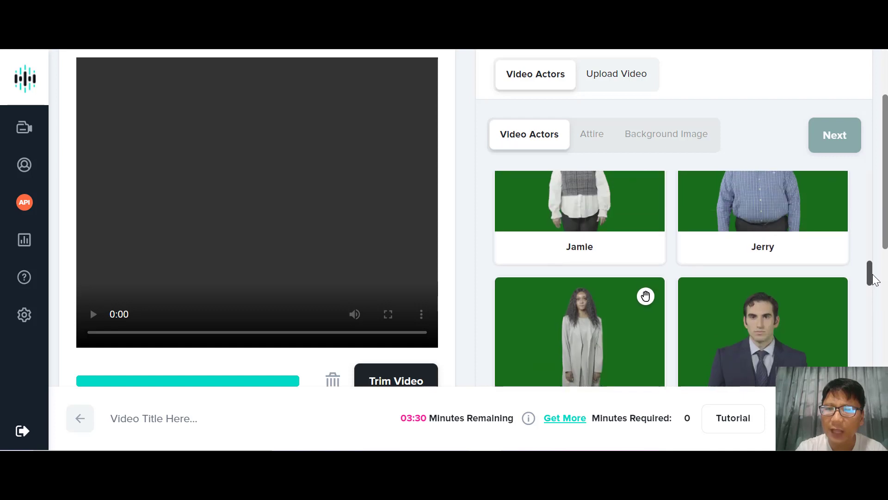
pyautogui.moveTo(646, 299)
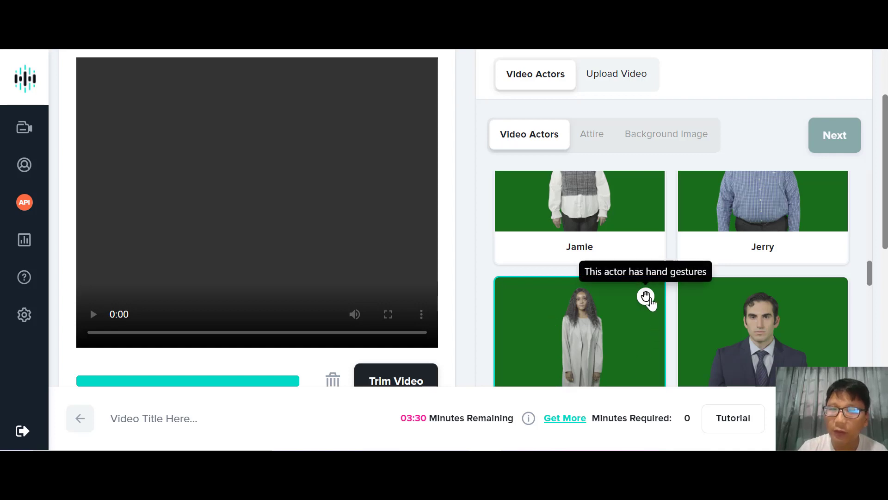
pyautogui.click(593, 353)
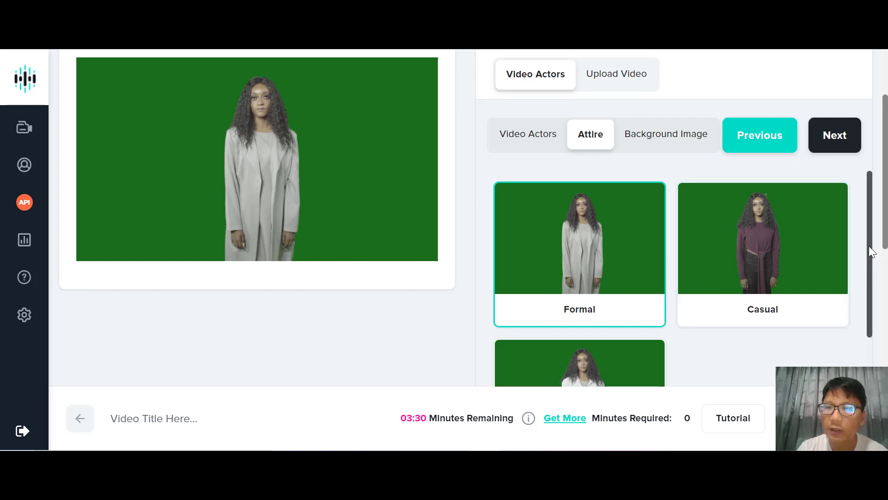
# - Move on to the Background Image step and bring up the stock background gallery
pyautogui.moveTo(872, 253); pyautogui.dragTo(878, 202)
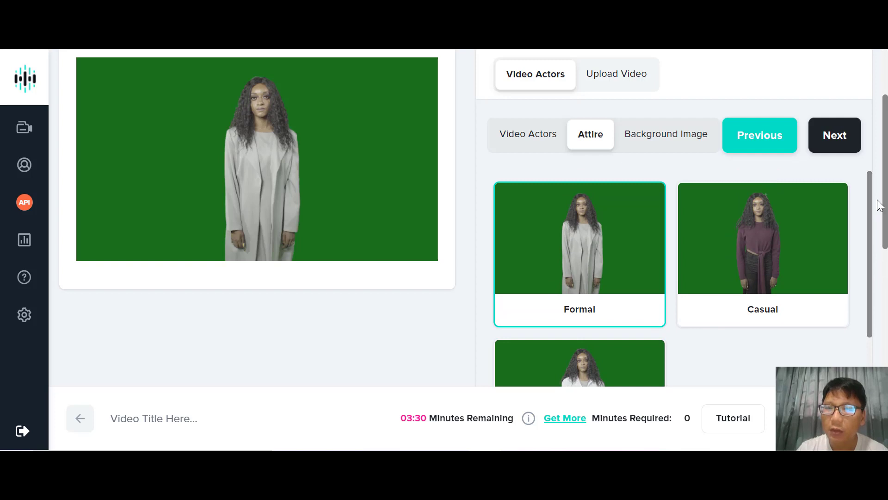
pyautogui.click(831, 133)
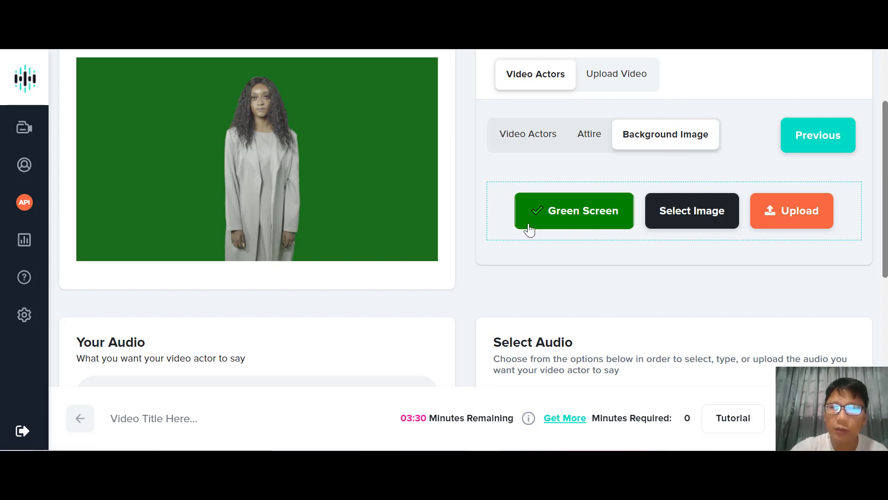
pyautogui.scroll(1, 528, 229)
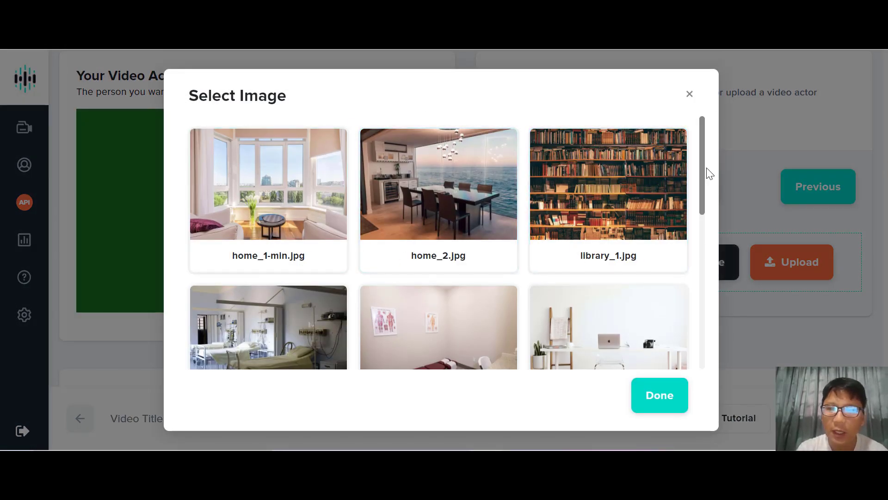
# - Apply the outside_2.jpg garden arbor image as the actor's background
pyautogui.moveTo(704, 167); pyautogui.dragTo(708, 200)
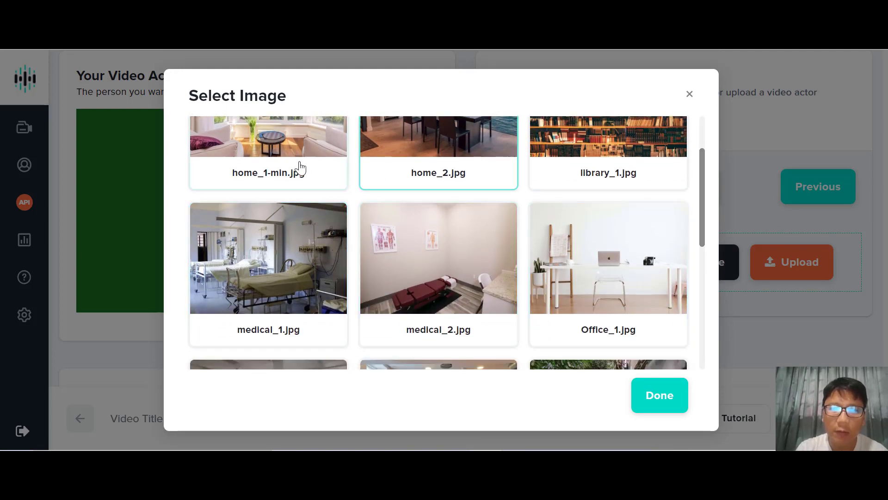
pyautogui.moveTo(701, 224); pyautogui.dragTo(698, 317)
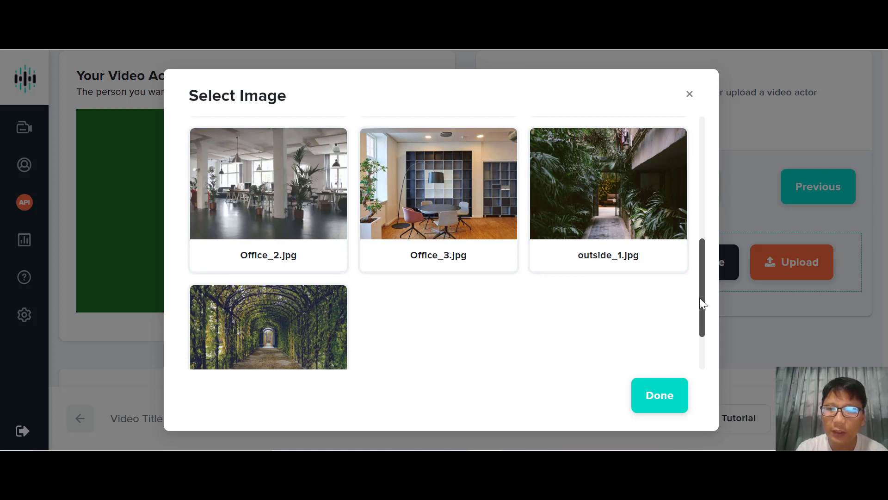
pyautogui.moveTo(700, 298); pyautogui.dragTo(699, 326)
pyautogui.click(239, 301)
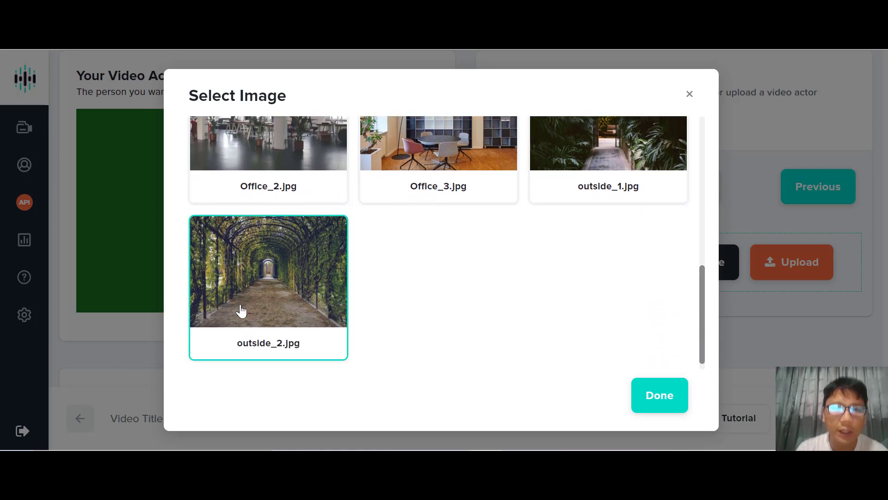
pyautogui.click(650, 403)
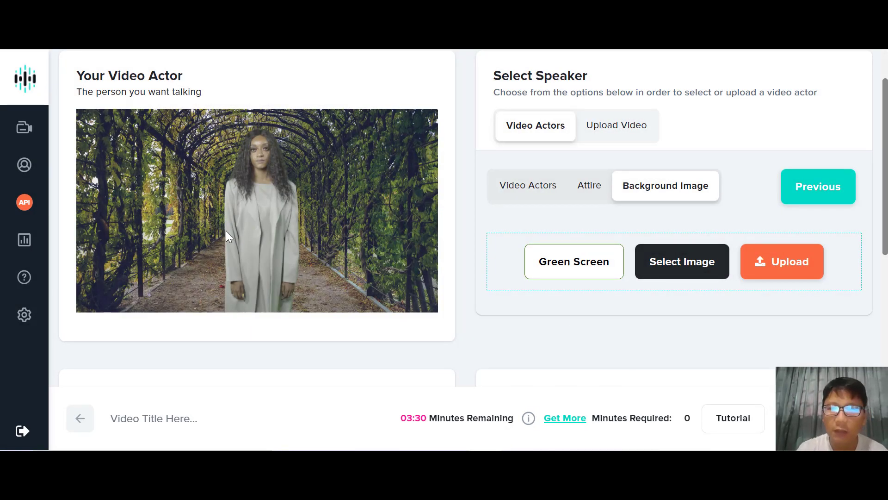
# - Switch the background back to Green Screen, cancelling the custom upload file chooser
pyautogui.click(572, 273)
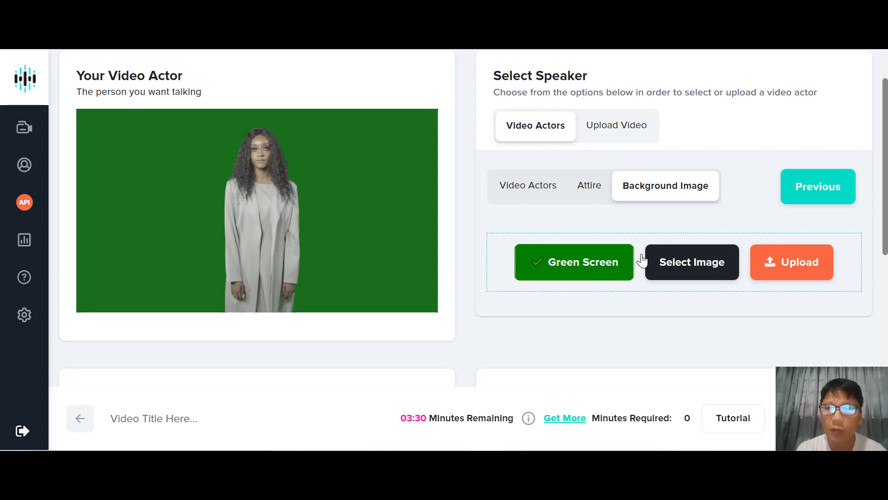
pyautogui.click(810, 275)
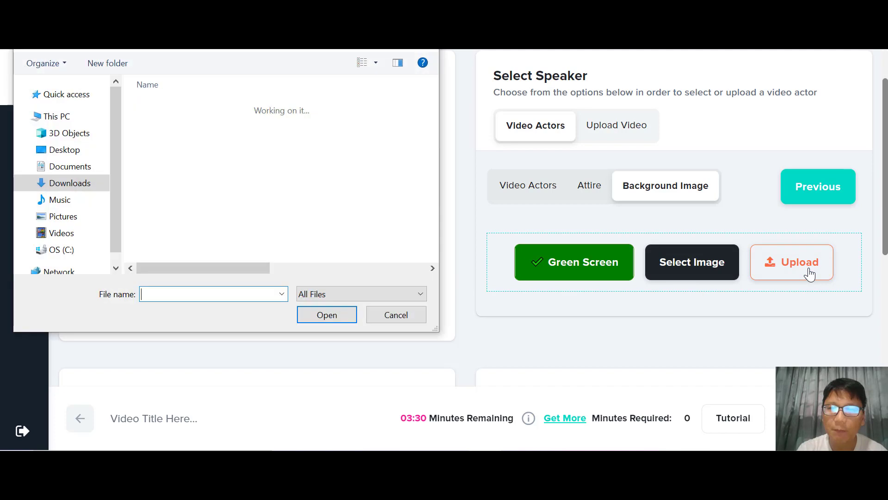
pyautogui.click(389, 315)
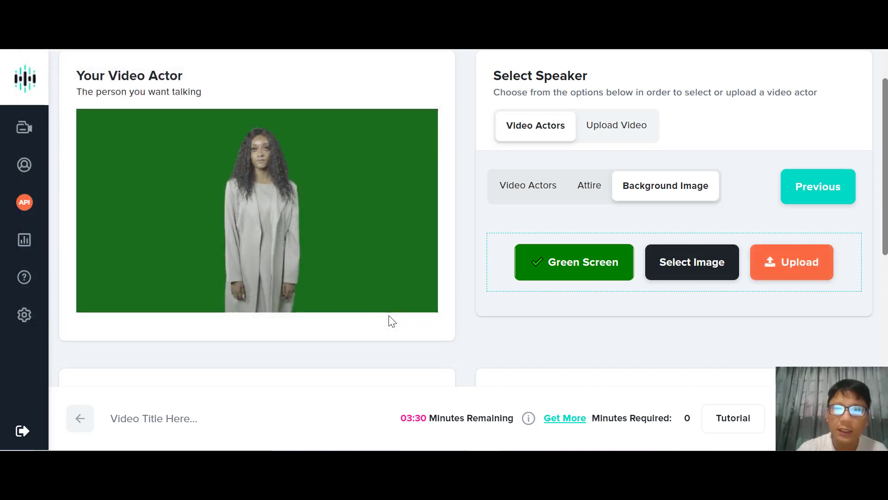
# - Use the Kevin Hart audio sample (Kevin Hart.mp3) as the actor's audio
pyautogui.scroll(-5, 391, 321)
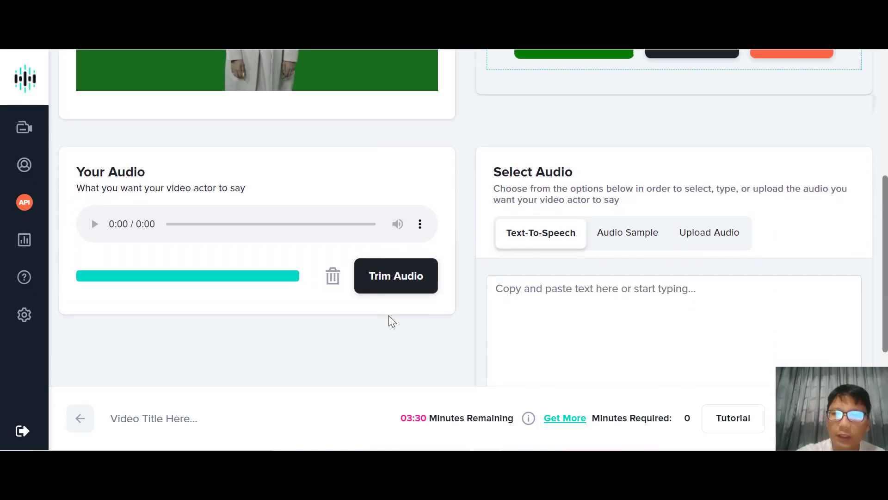
pyautogui.scroll(-1, 392, 321)
pyautogui.scroll(-1, 392, 321)
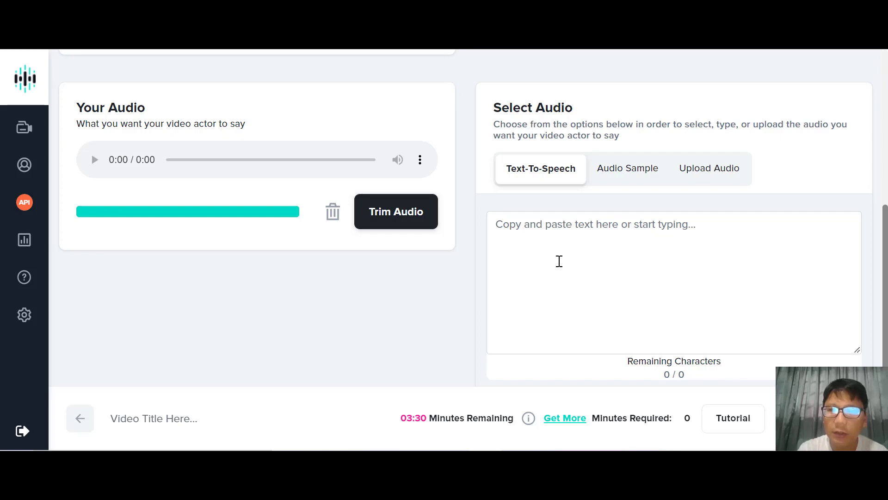
pyautogui.click(639, 170)
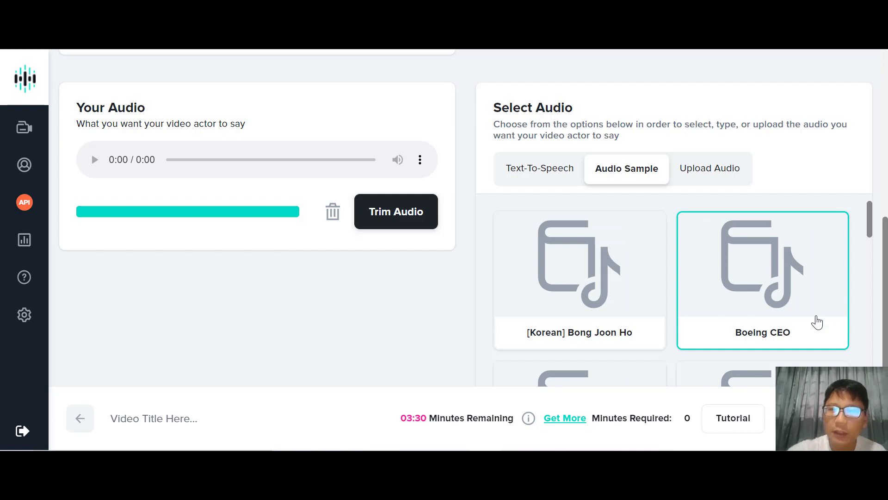
pyautogui.scroll(-5, 817, 323)
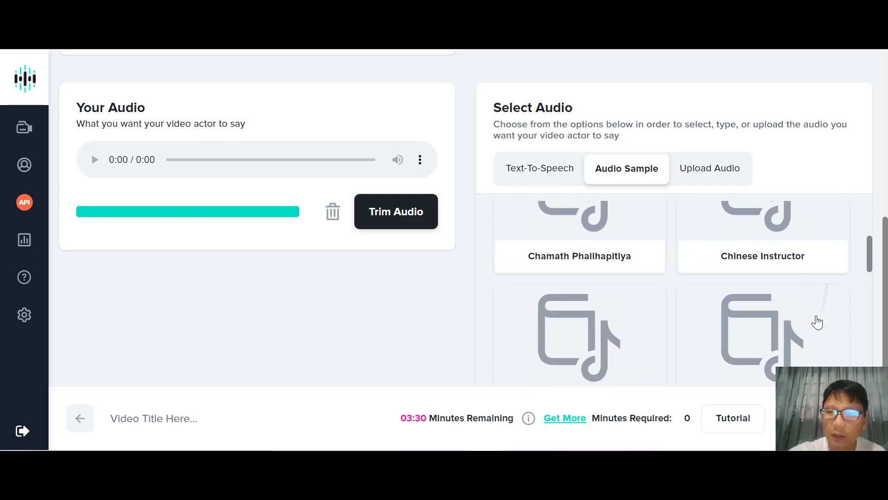
pyautogui.scroll(-2, 817, 322)
pyautogui.scroll(2, 817, 322)
pyautogui.scroll(-2, 816, 322)
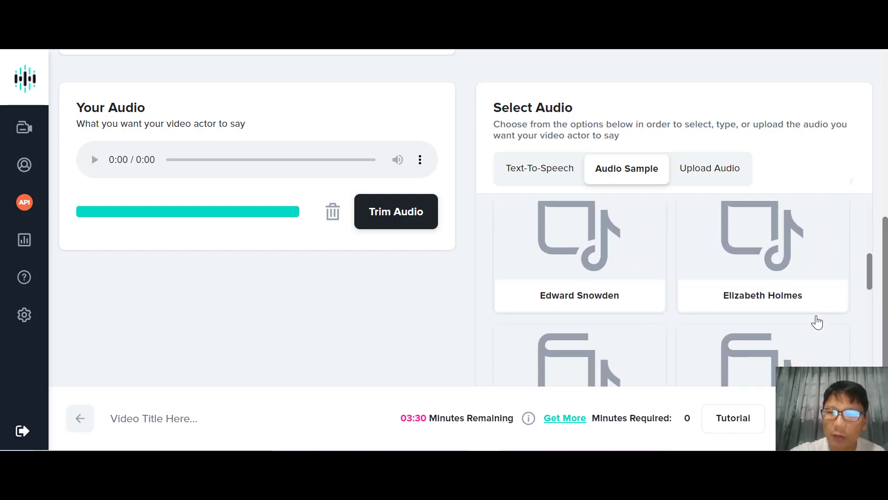
pyautogui.scroll(-5, 817, 322)
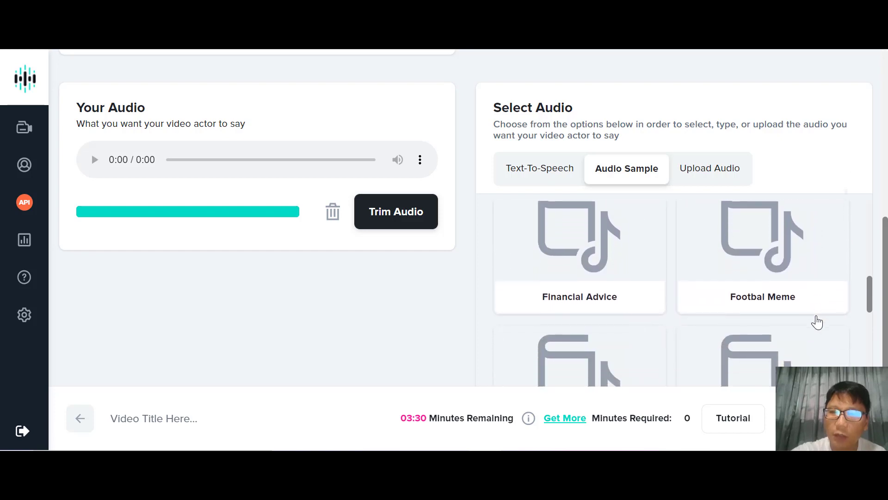
pyautogui.scroll(-1, 817, 322)
pyautogui.click(815, 320)
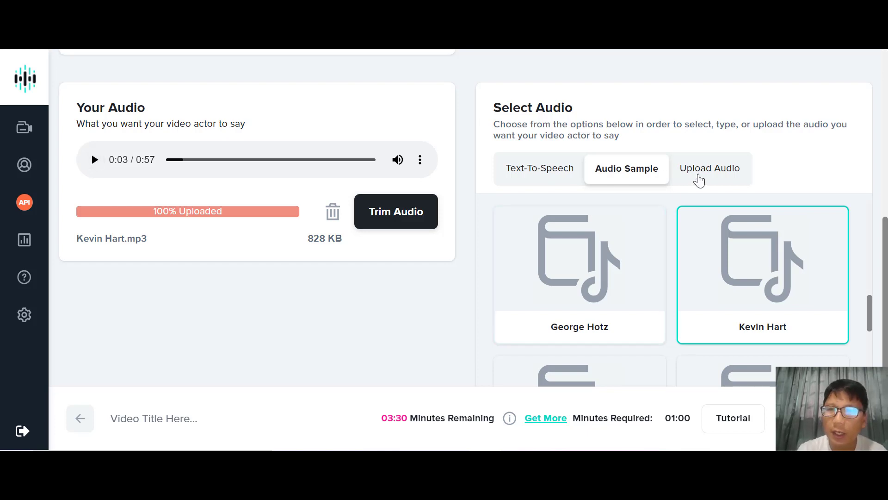
# - Switch to Text-To-Speech and select the two DeepWord marketing paragraphs on the AppSumo page
pyautogui.click(711, 173)
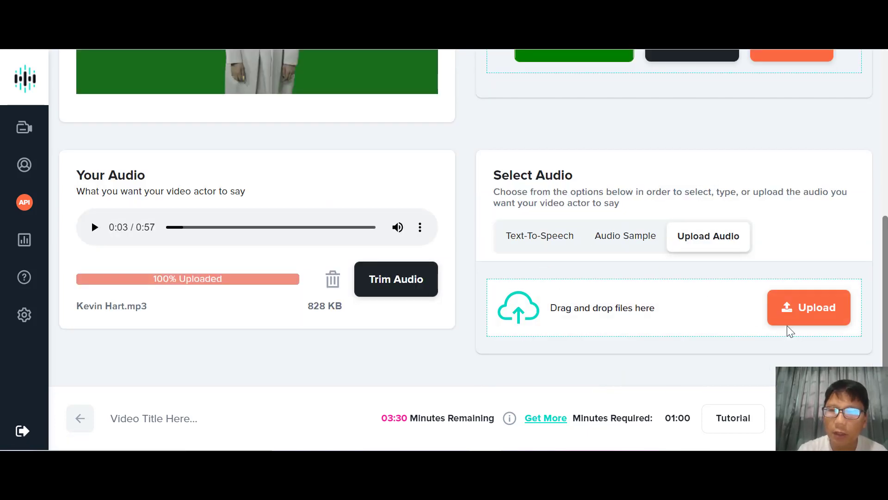
pyautogui.click(549, 246)
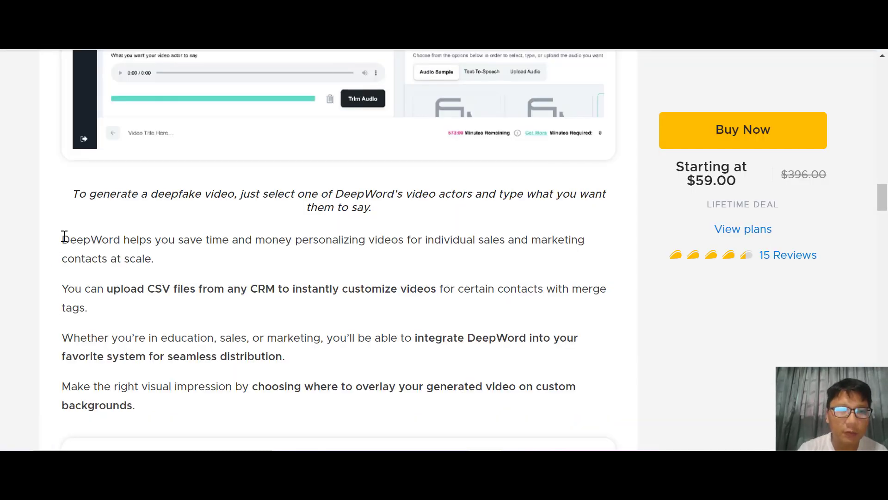
pyautogui.moveTo(65, 237); pyautogui.dragTo(185, 317)
pyautogui.hotkey('ctrl', 'c')
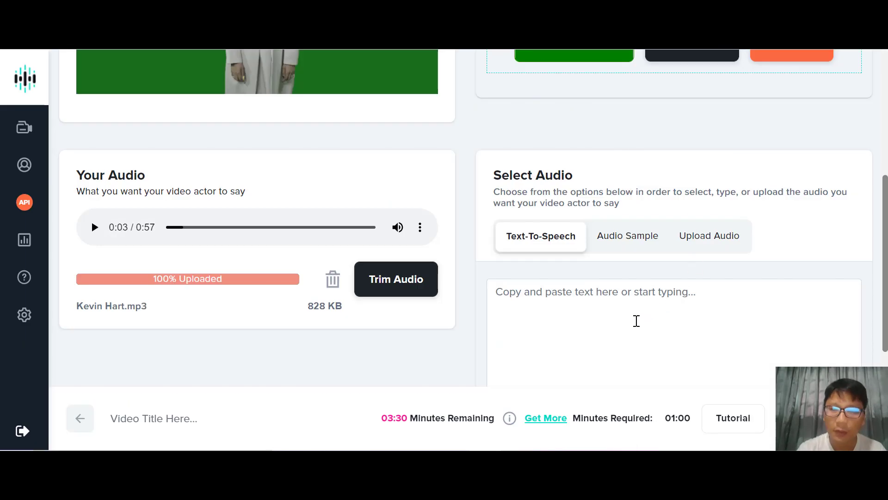
# - Paste the copied marketing paragraphs into the text-to-speech box
pyautogui.click(635, 319)
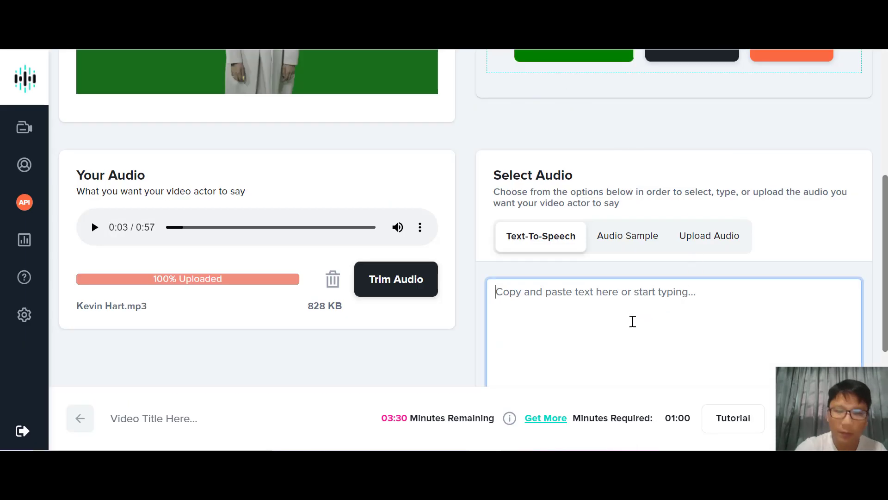
pyautogui.hotkey('ctrl', 'v')
pyautogui.scroll(-3, 632, 321)
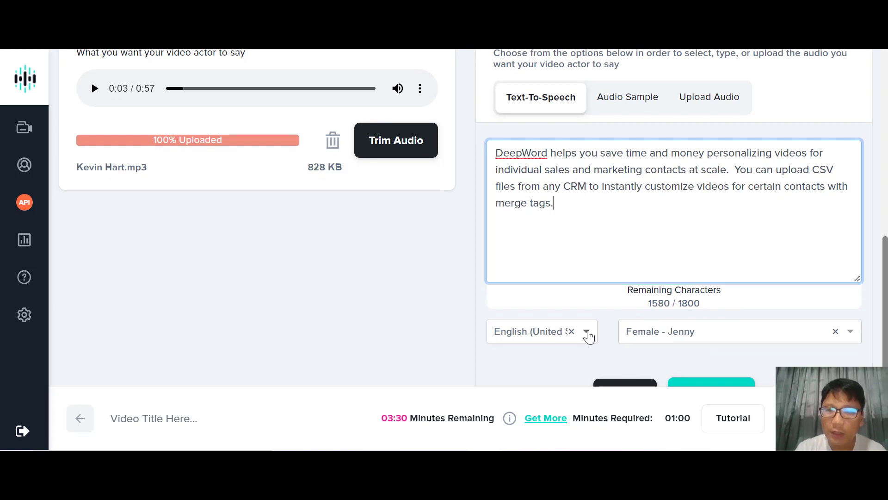
# - Keep English (United States) as the language and Female - Jenny as the voice
pyautogui.click(587, 334)
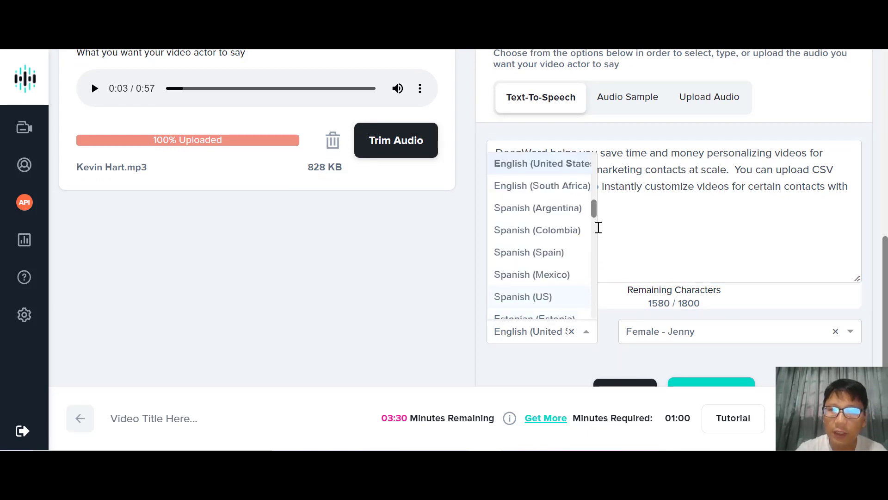
pyautogui.moveTo(594, 206)
pyautogui.mouseDown()
pyautogui.moveTo(595, 309)
pyautogui.moveTo(599, 163)
pyautogui.moveTo(600, 191)
pyautogui.mouseUp()
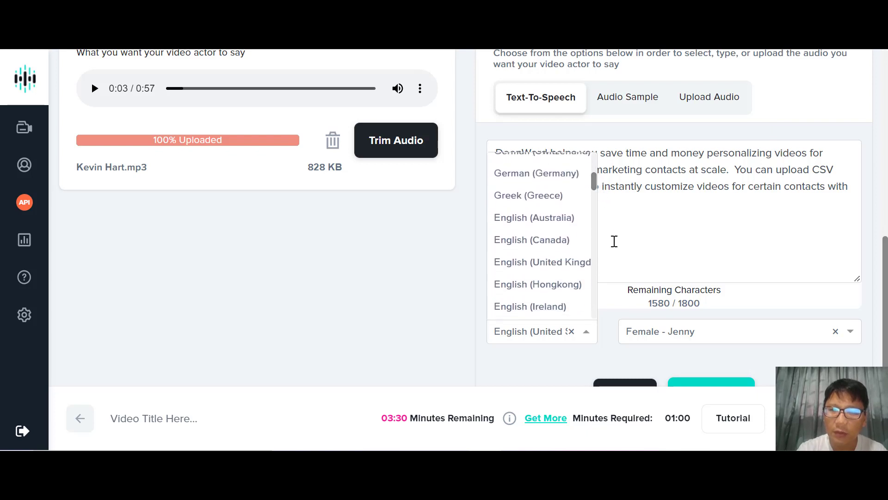
pyautogui.moveTo(596, 187); pyautogui.dragTo(596, 197)
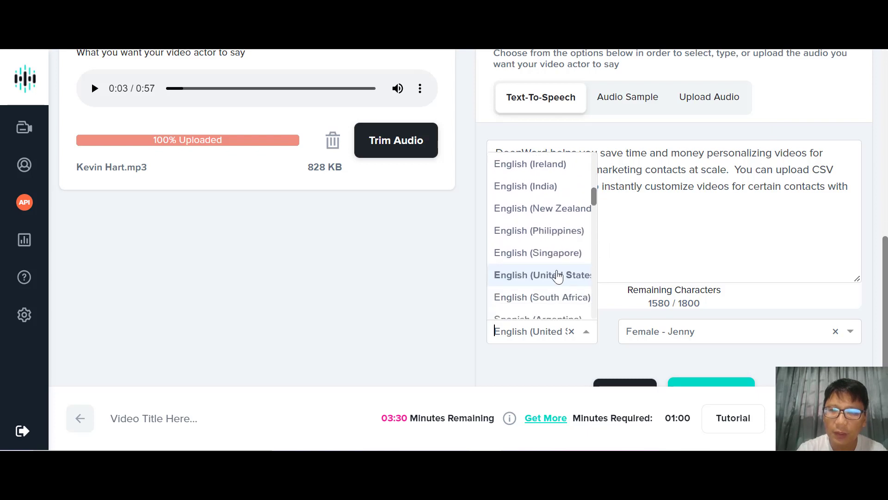
pyautogui.click(557, 276)
pyautogui.click(717, 335)
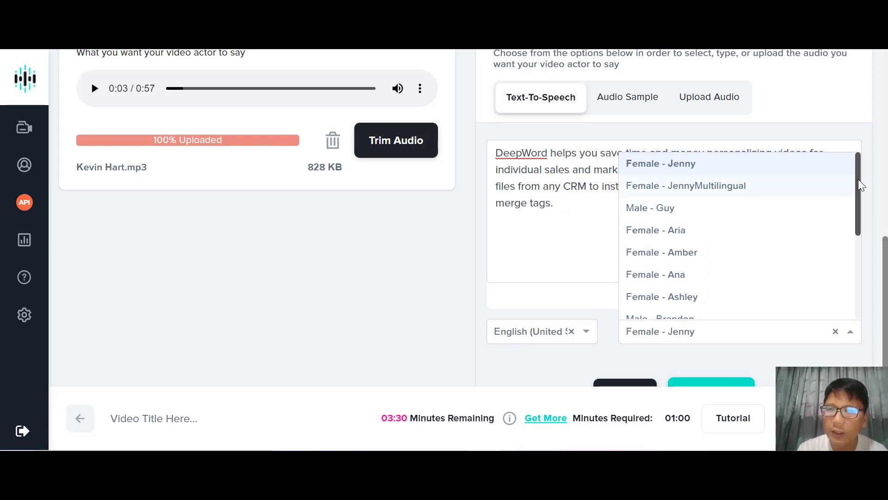
pyautogui.moveTo(860, 183)
pyautogui.mouseDown()
pyautogui.moveTo(862, 299)
pyautogui.moveTo(867, 171)
pyautogui.mouseUp()
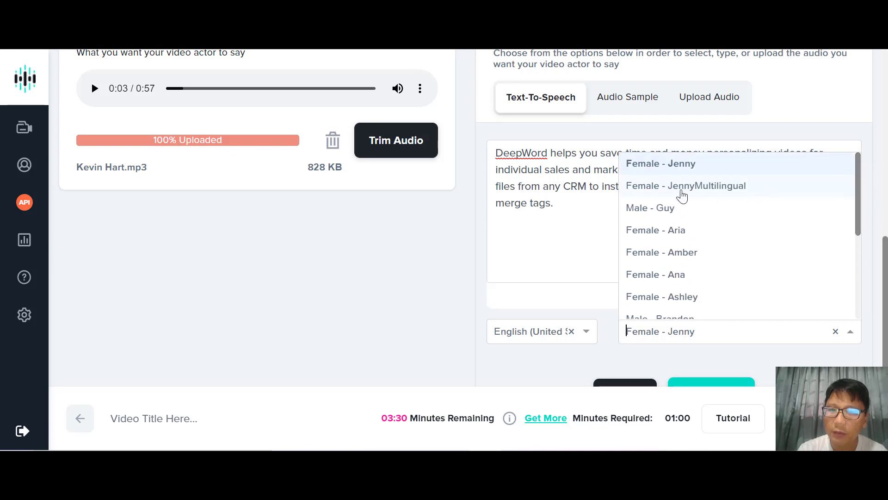
pyautogui.click(768, 356)
pyautogui.scroll(-2, 796, 355)
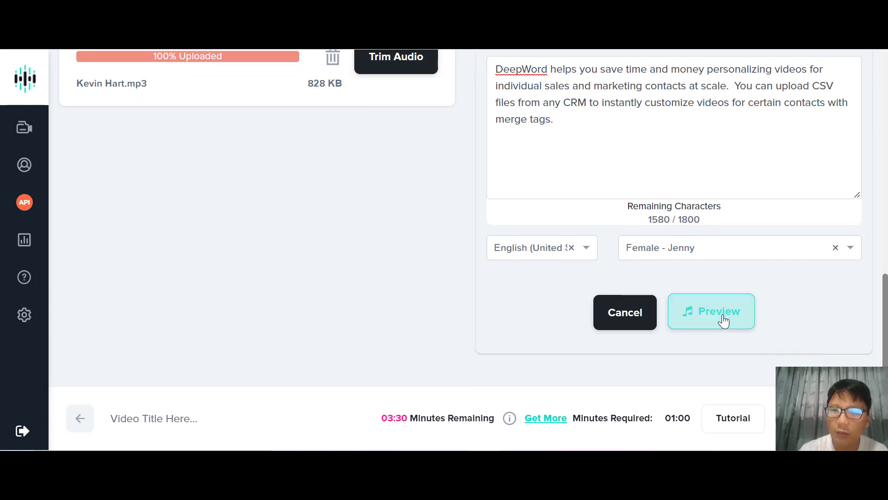
# - Generate the speech preview deep_word.mp3 (0:14) and play it back
pyautogui.click(724, 320)
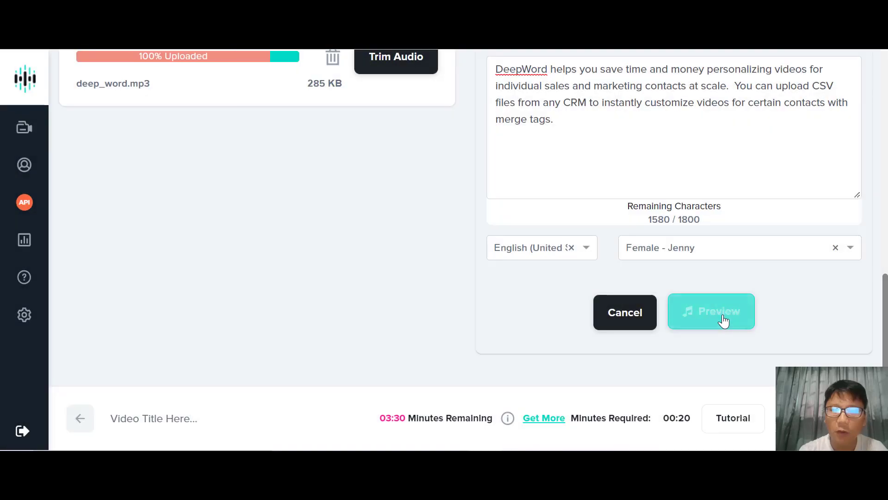
pyautogui.scroll(4, 724, 319)
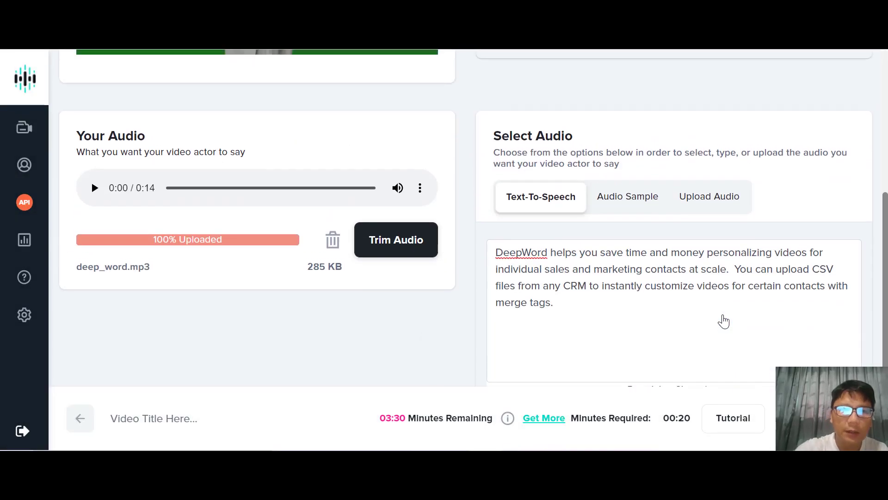
pyautogui.click(93, 193)
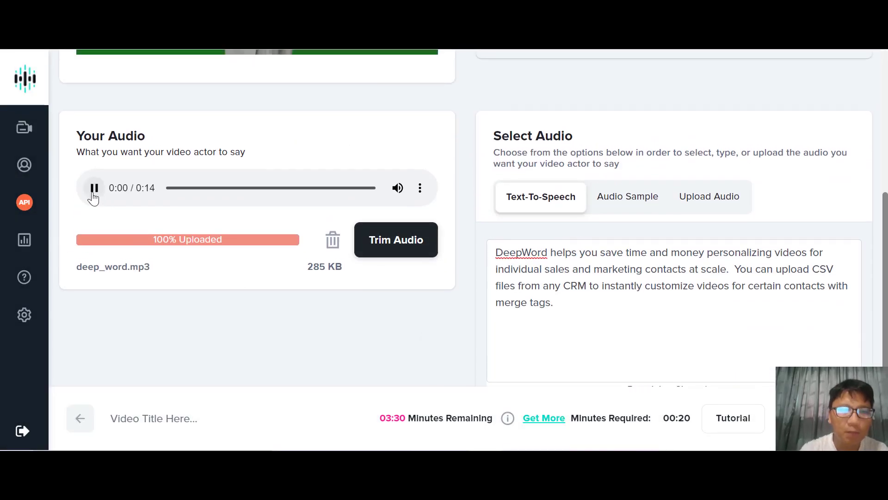